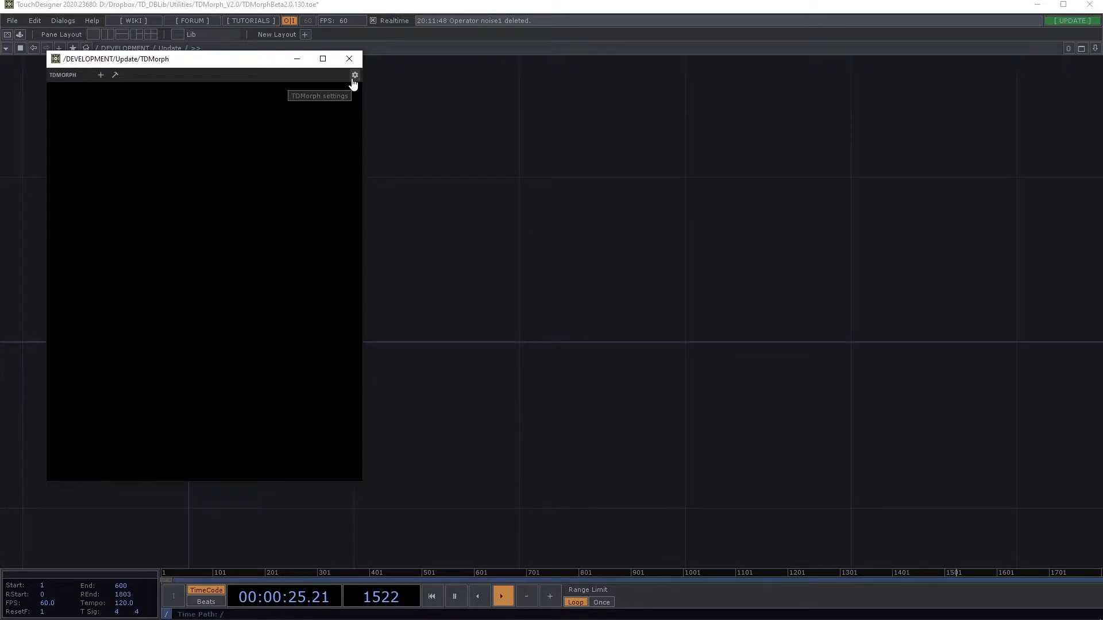
Add a container to TDMorph, then create a Noise TOP in the network and show its parameters.
left_click(101, 80)
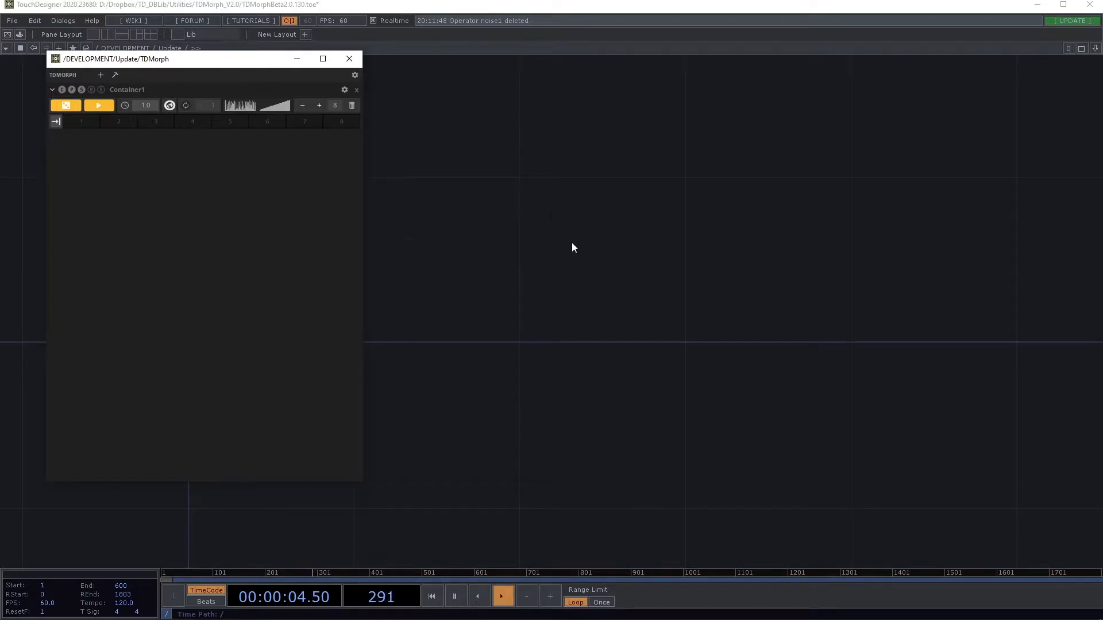
key("Tab")
type("noise")
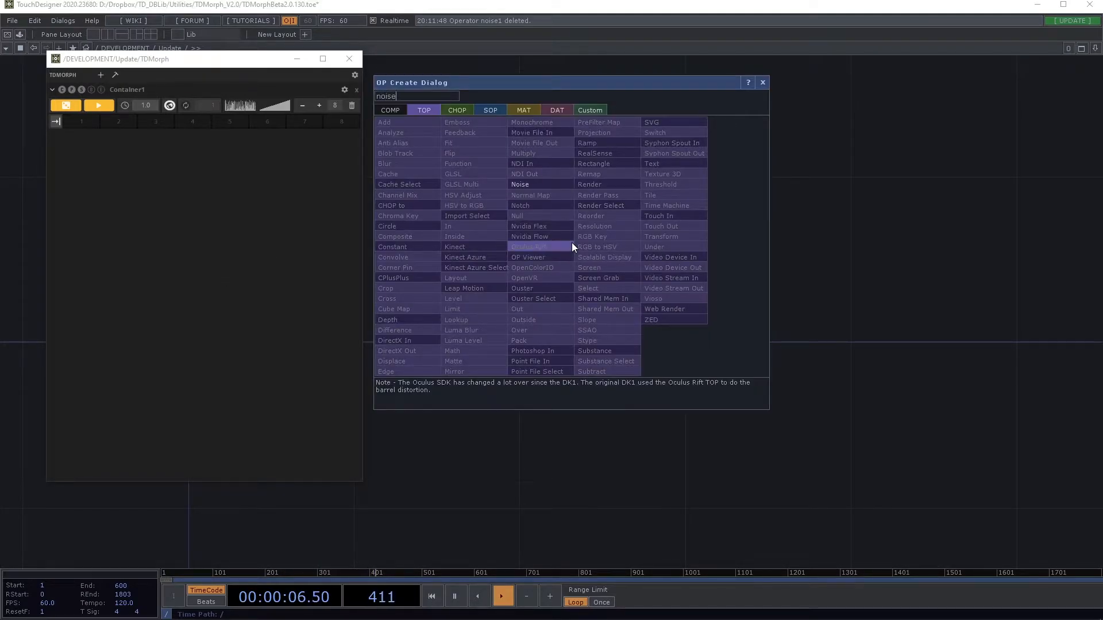
left_click(527, 185)
left_click(668, 255)
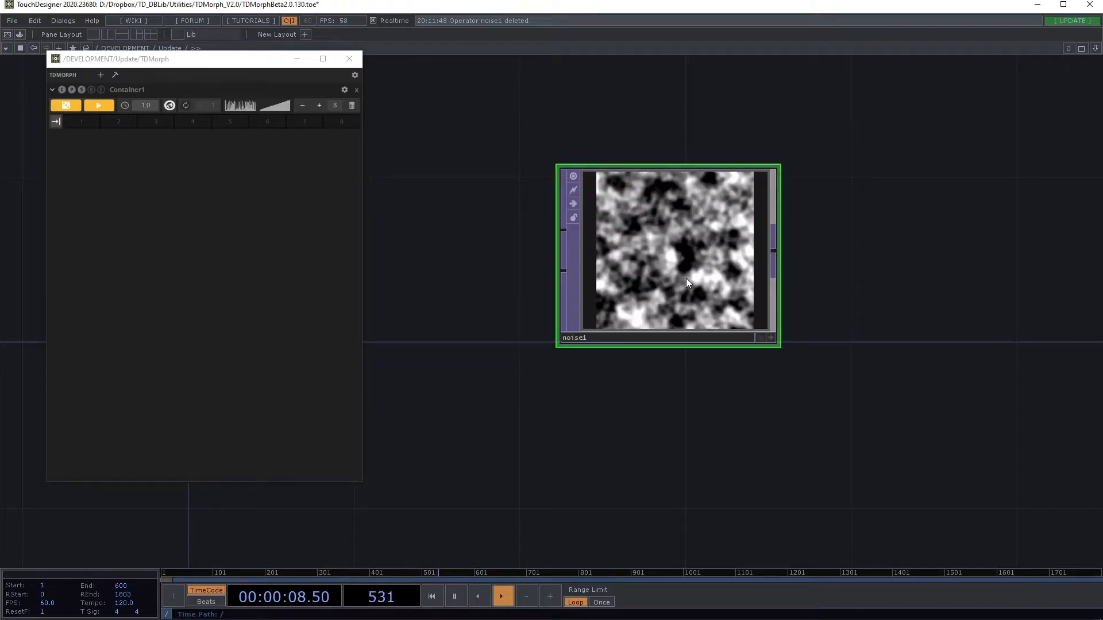
key("p")
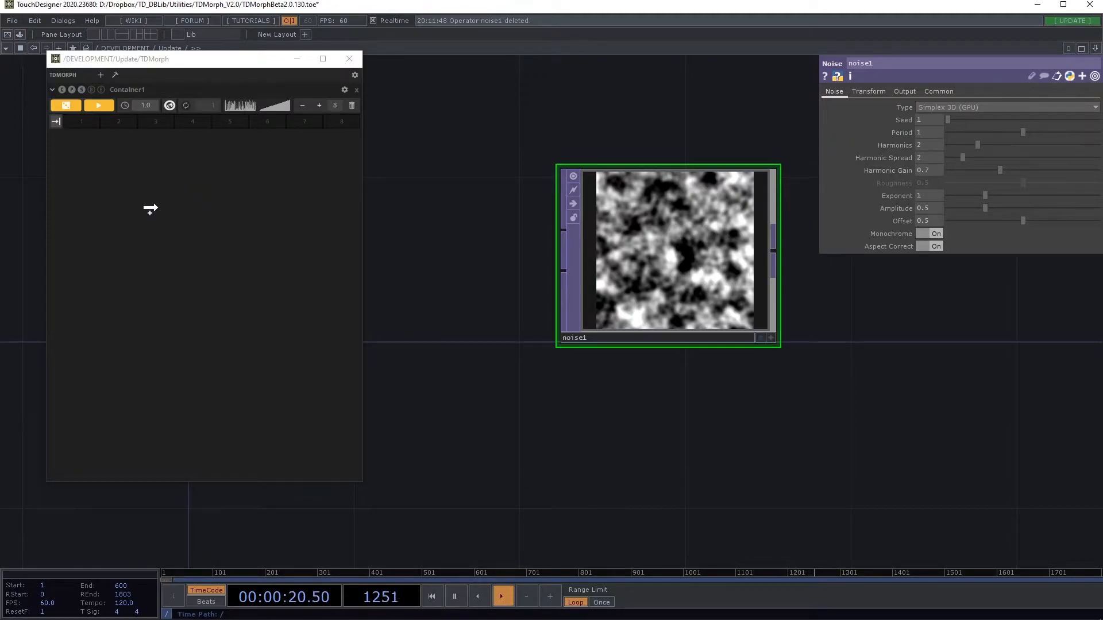
Add the noise's Period and Amplitude parameters to Container1 and lower Period to about 0.947.
left_click_drag(150, 208, 158, 209)
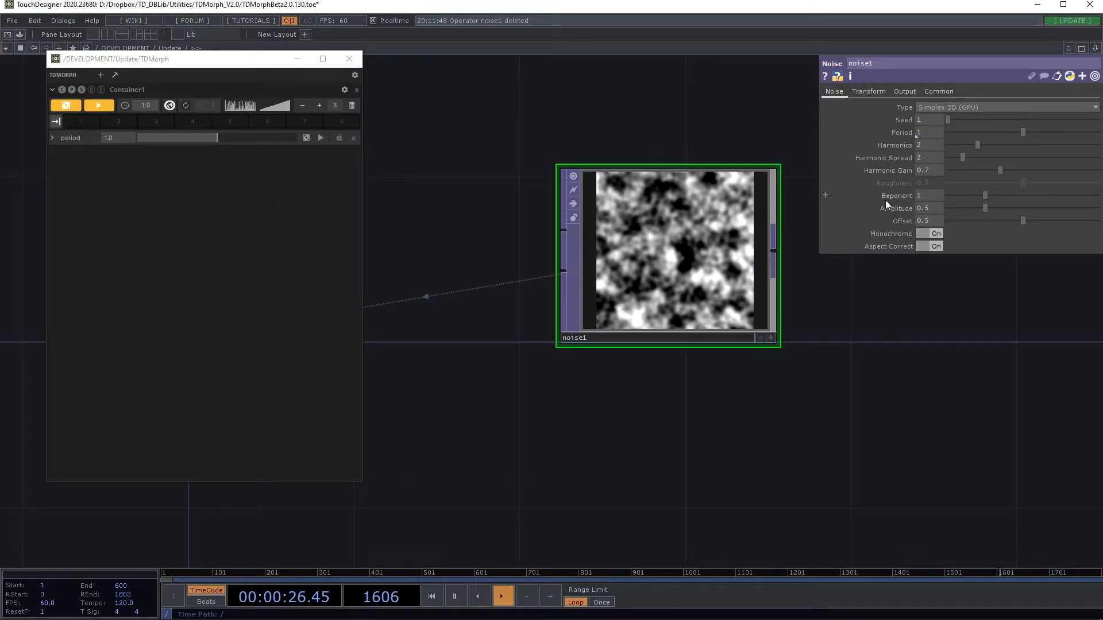
left_click_drag(902, 256, 188, 202)
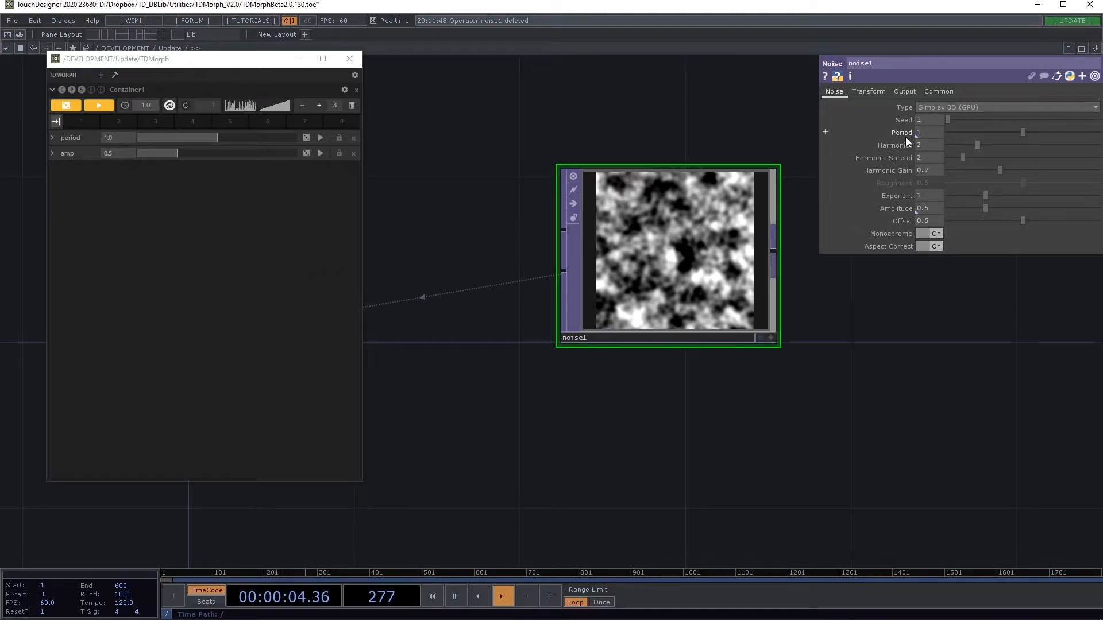
mouse_move(910, 137)
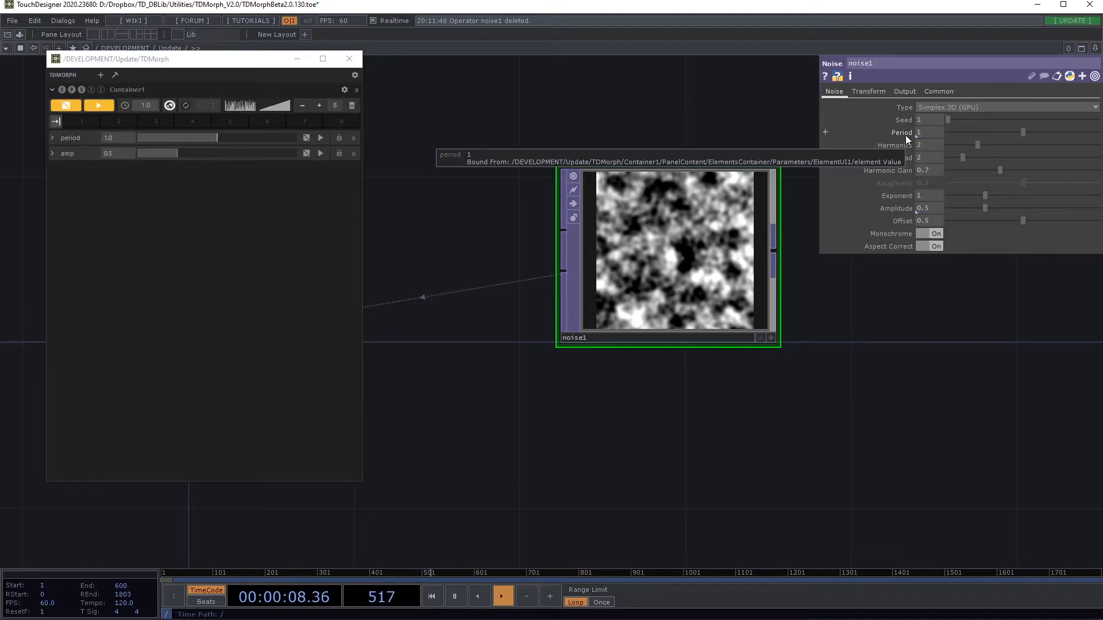
left_click_drag(1021, 132, 1009, 133)
mouse_move(204, 144)
left_mouse_down()
mouse_move(192, 145)
mouse_move(213, 143)
left_mouse_up()
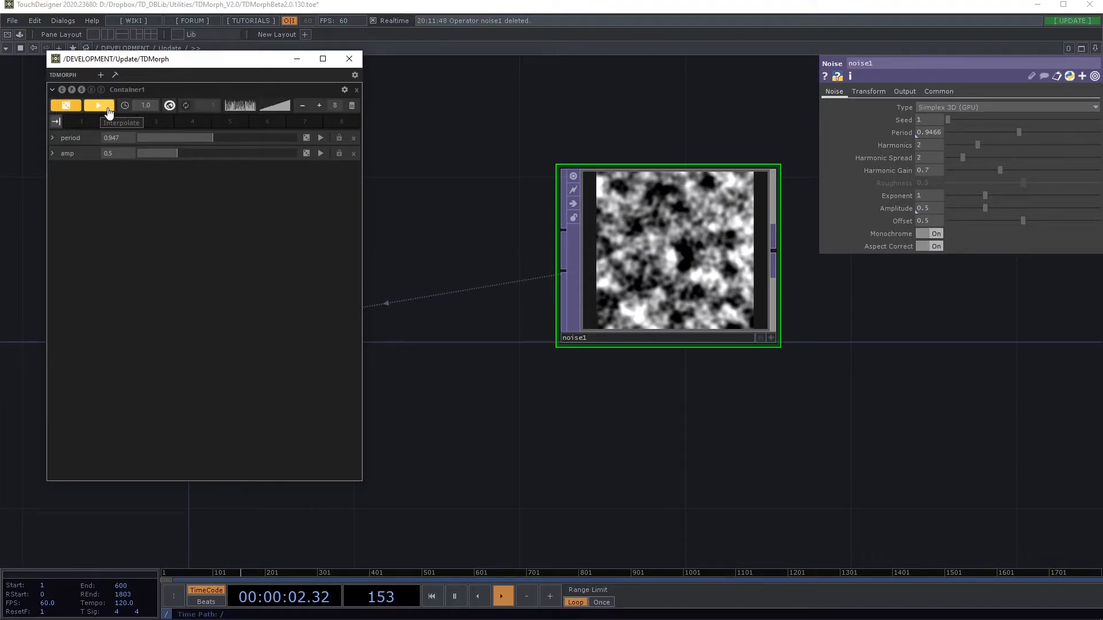
Randomize the container's period and amp values several times.
left_click(65, 106)
left_click(65, 107)
left_click(65, 107)
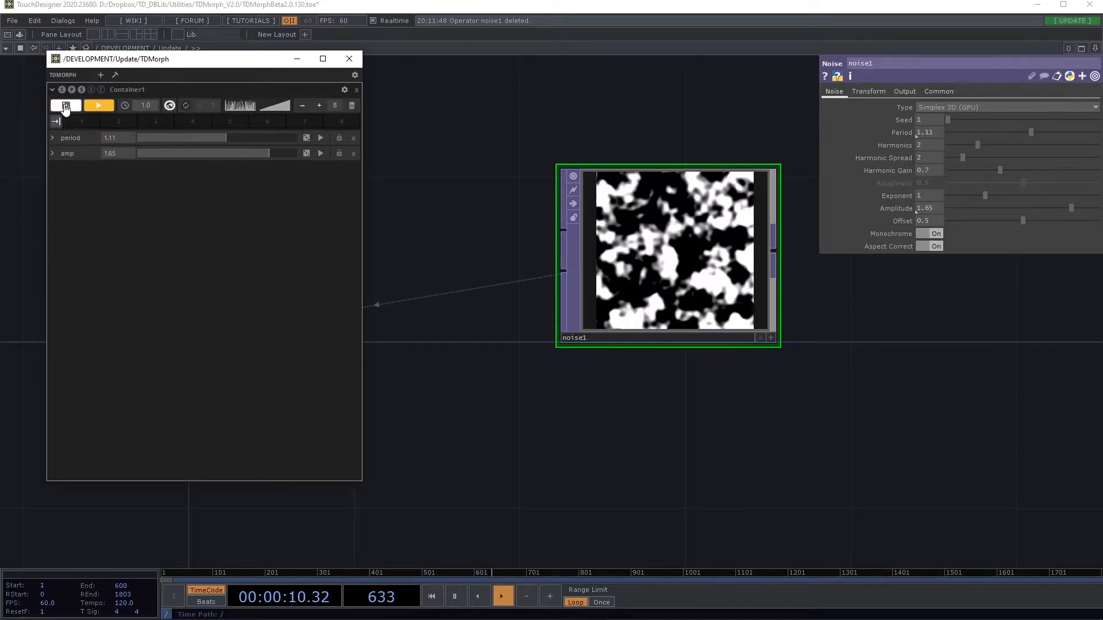
left_click(65, 106)
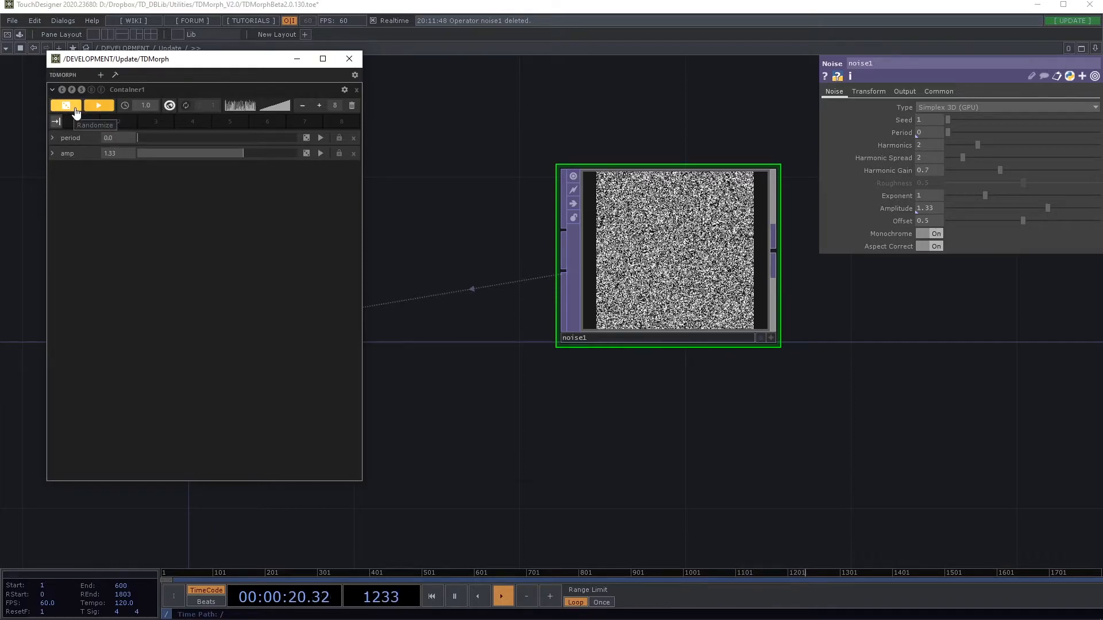
Try the Normal and Beta random distributions for the container, ending on Normal.
left_click(248, 107)
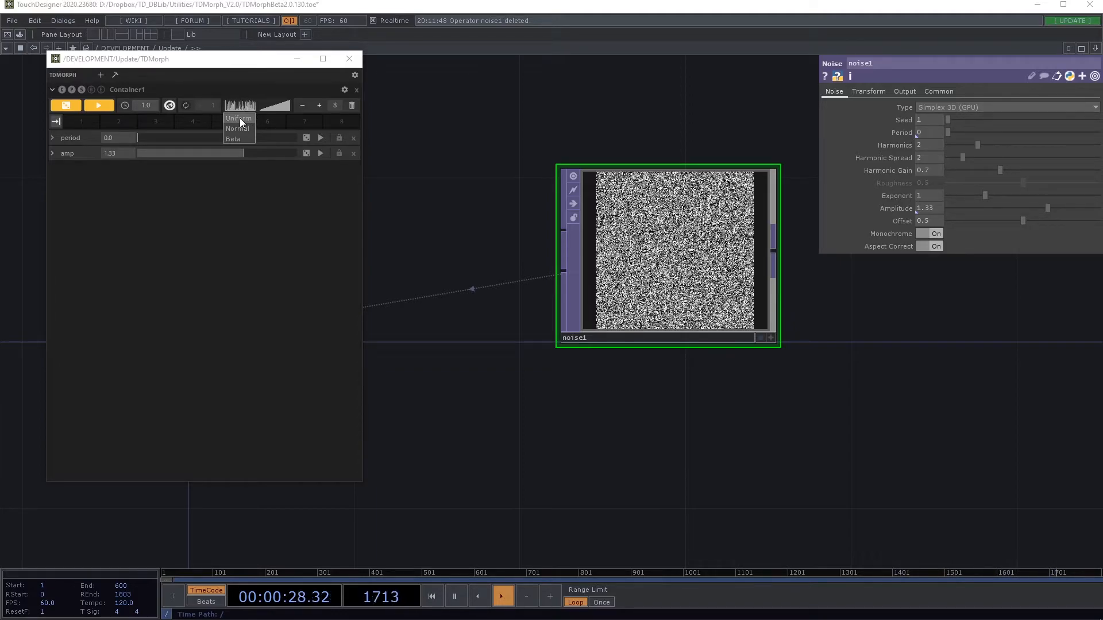
left_click(240, 129)
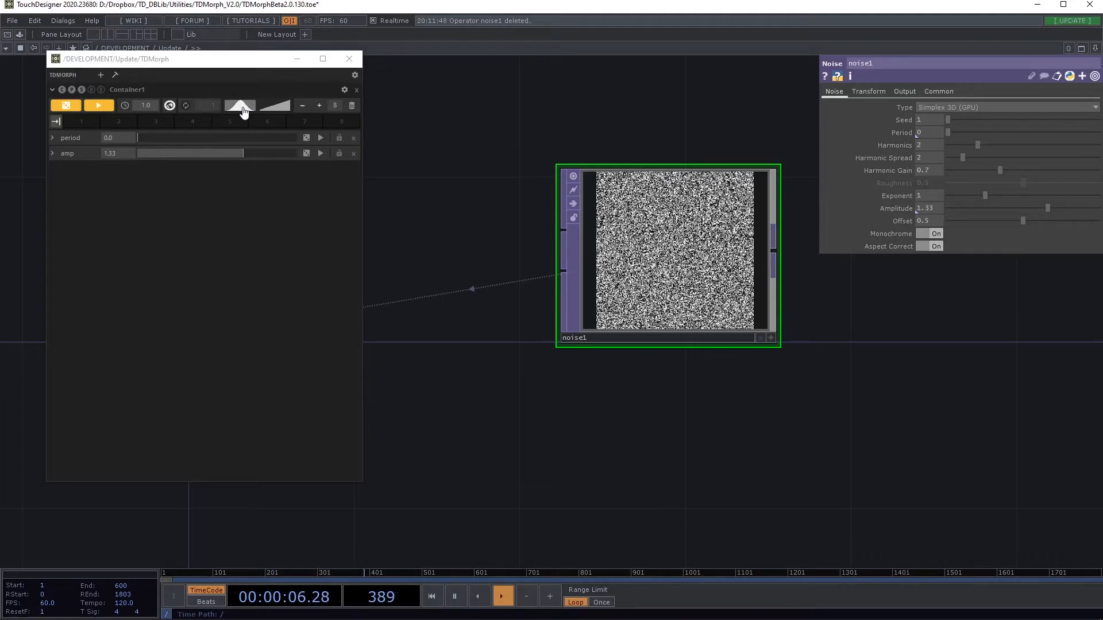
left_click(242, 109)
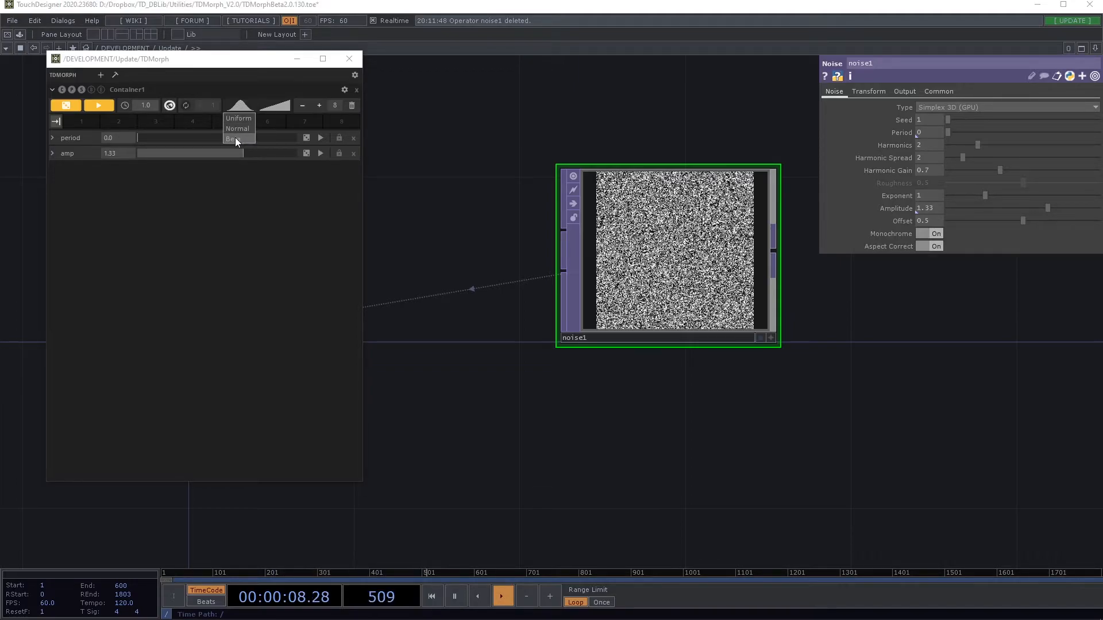
left_click(236, 139)
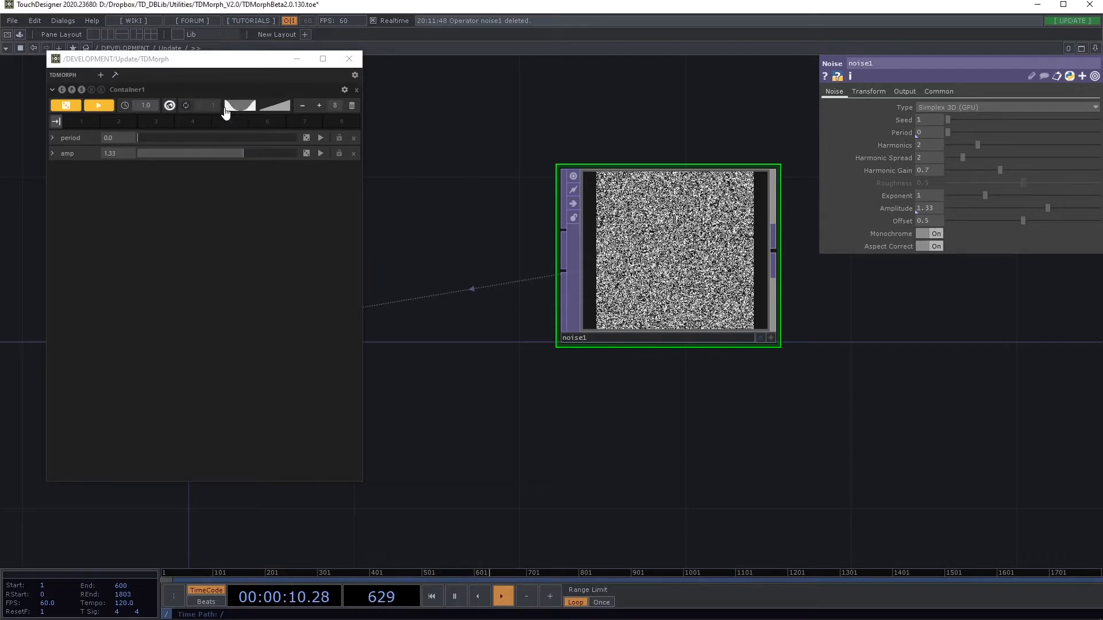
left_click(241, 111)
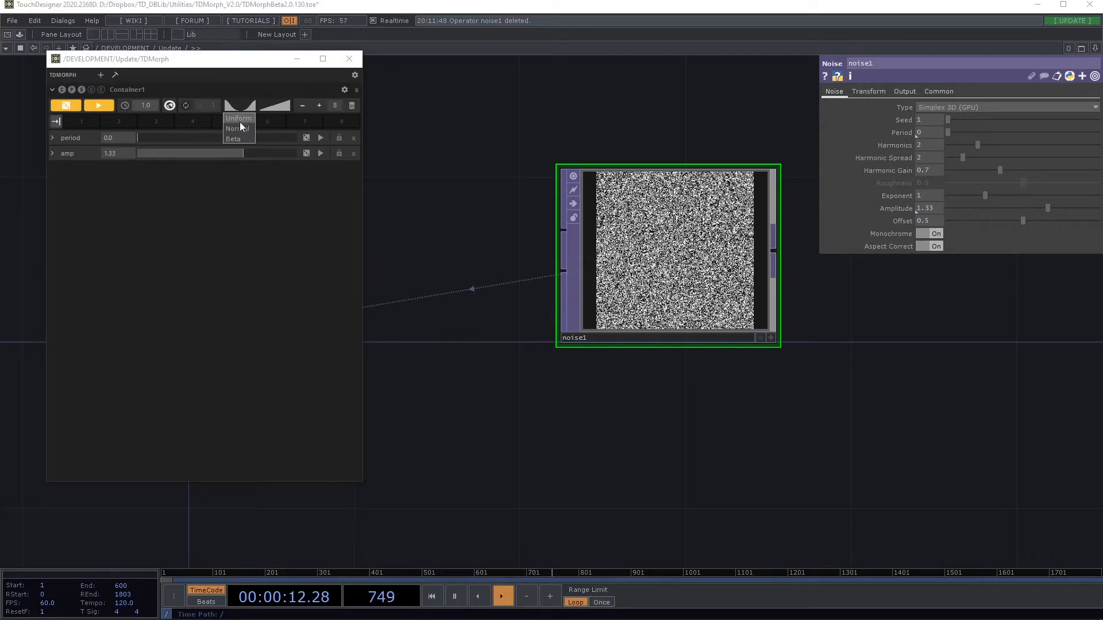
left_click(238, 128)
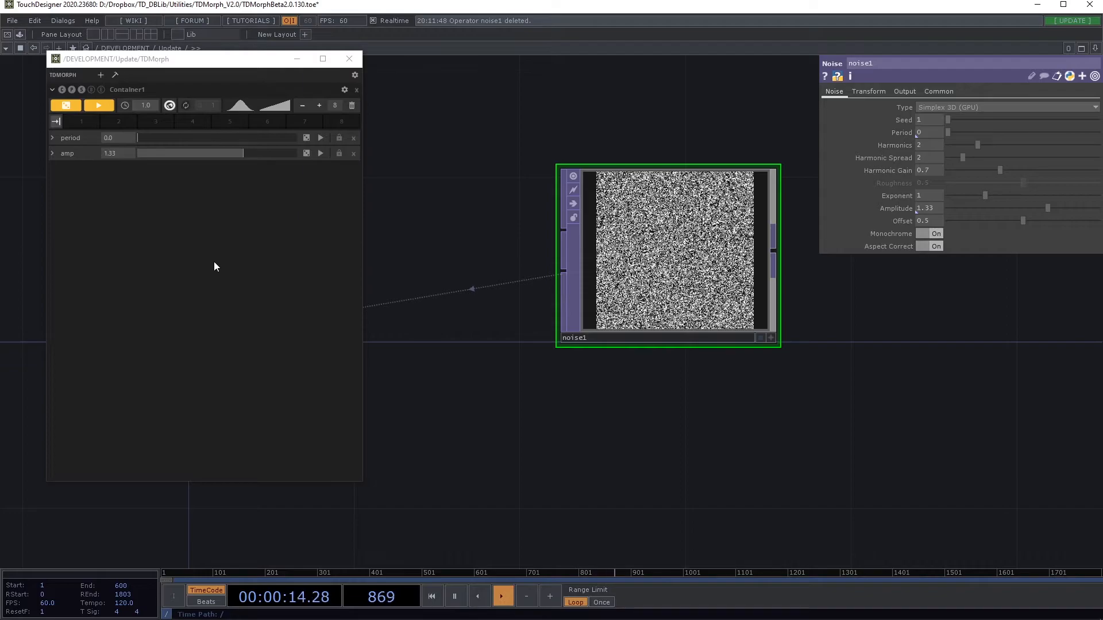
Randomize the container's period and amp values repeatedly using the Normal distribution.
left_click(67, 107)
left_click(68, 108)
left_click(69, 107)
left_click(69, 108)
left_click(69, 107)
left_click(69, 107)
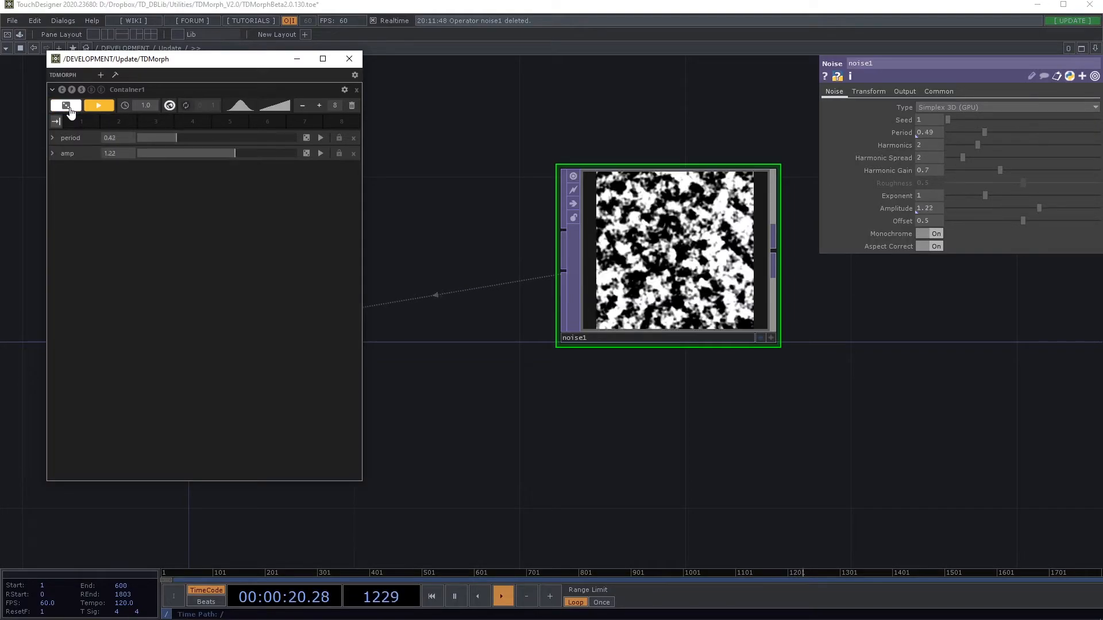
left_click(69, 107)
left_click(69, 107)
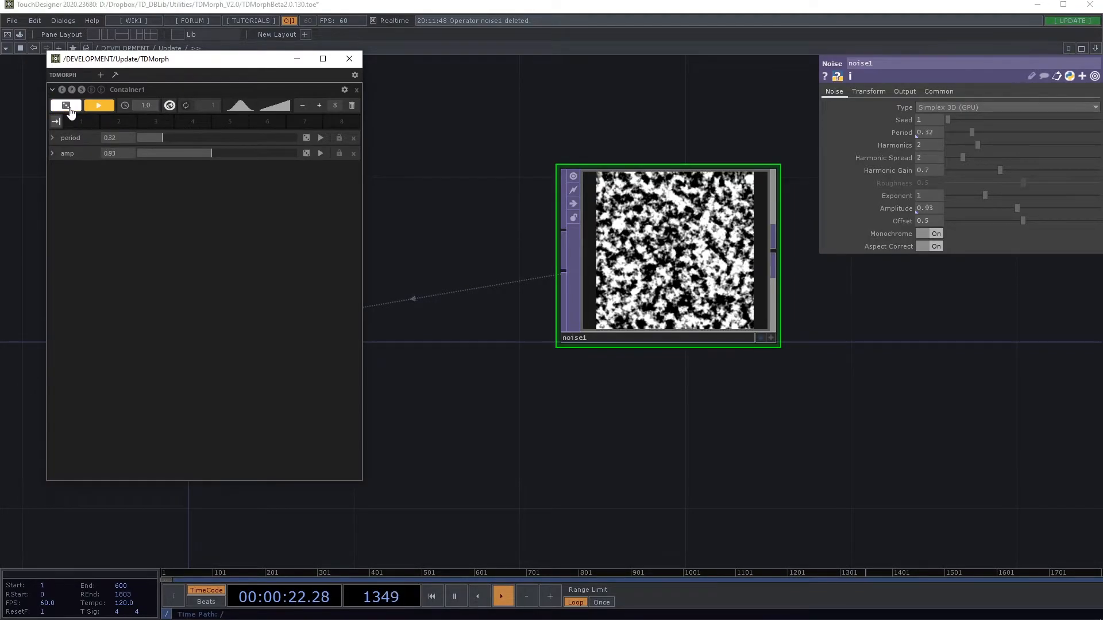
left_click(69, 108)
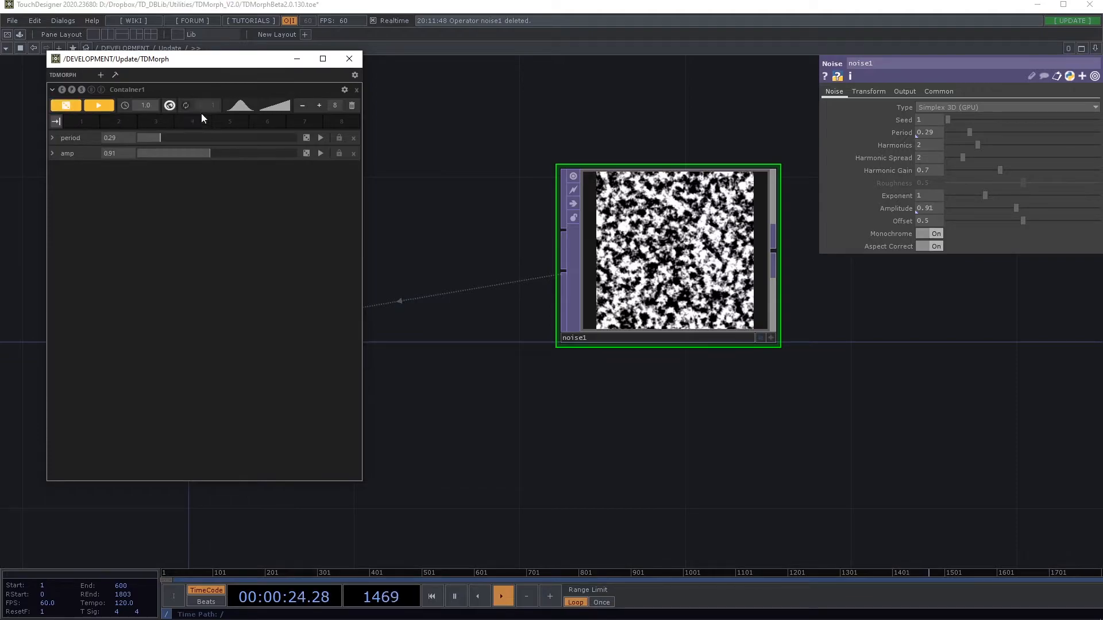
Set the container's random distribution to Uniform and randomize the period and amp values repeatedly.
left_click(241, 106)
left_click(234, 118)
left_click(69, 108)
left_click(69, 108)
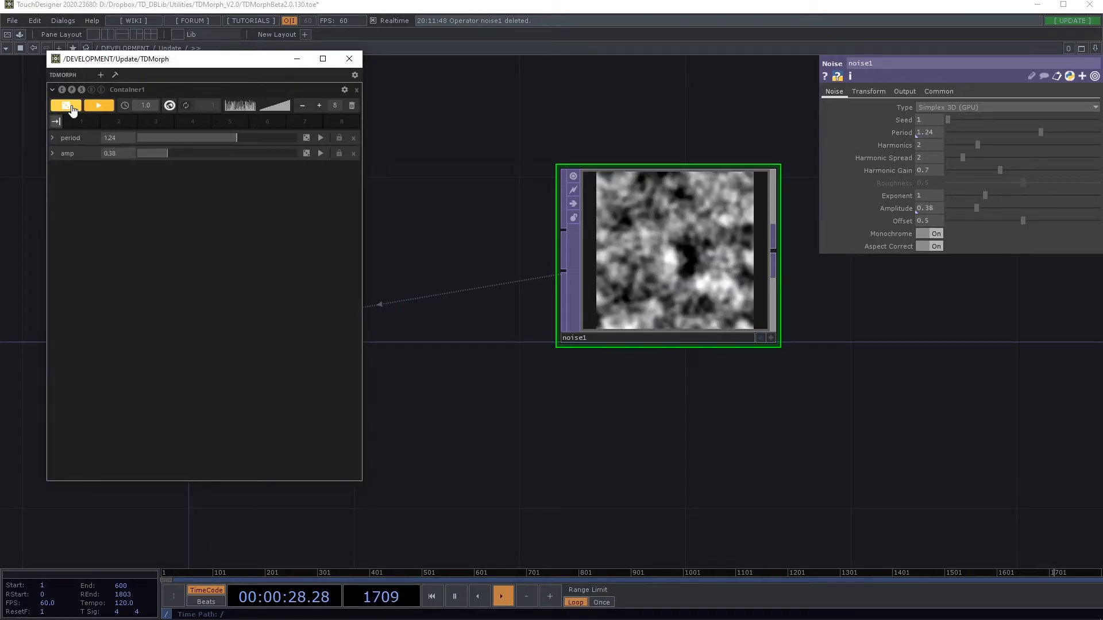
left_click(69, 107)
left_click(71, 108)
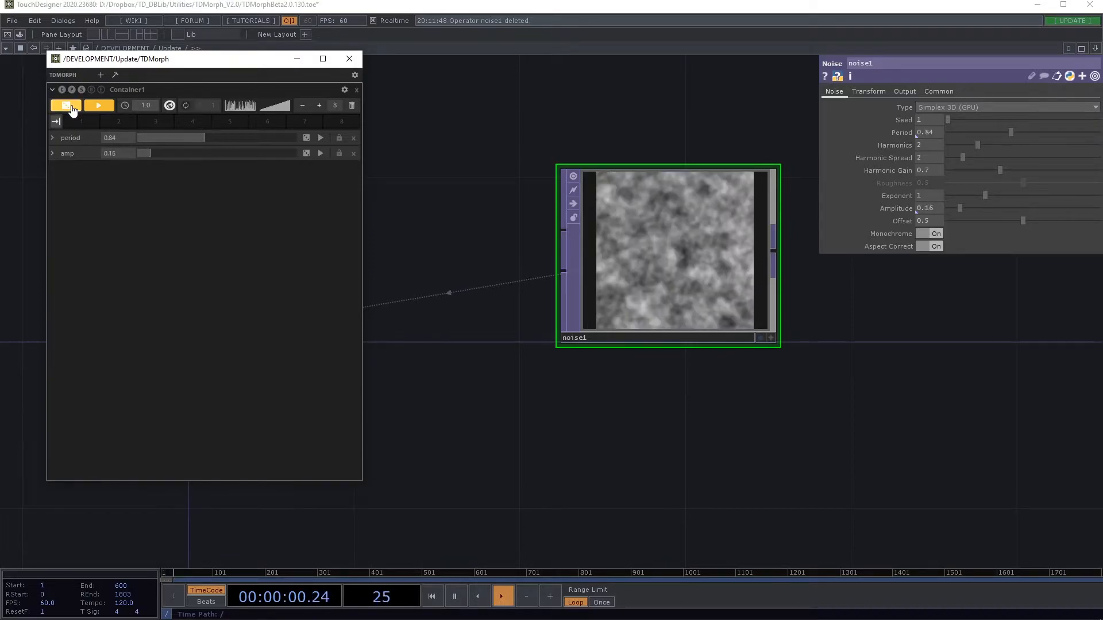
left_click(71, 108)
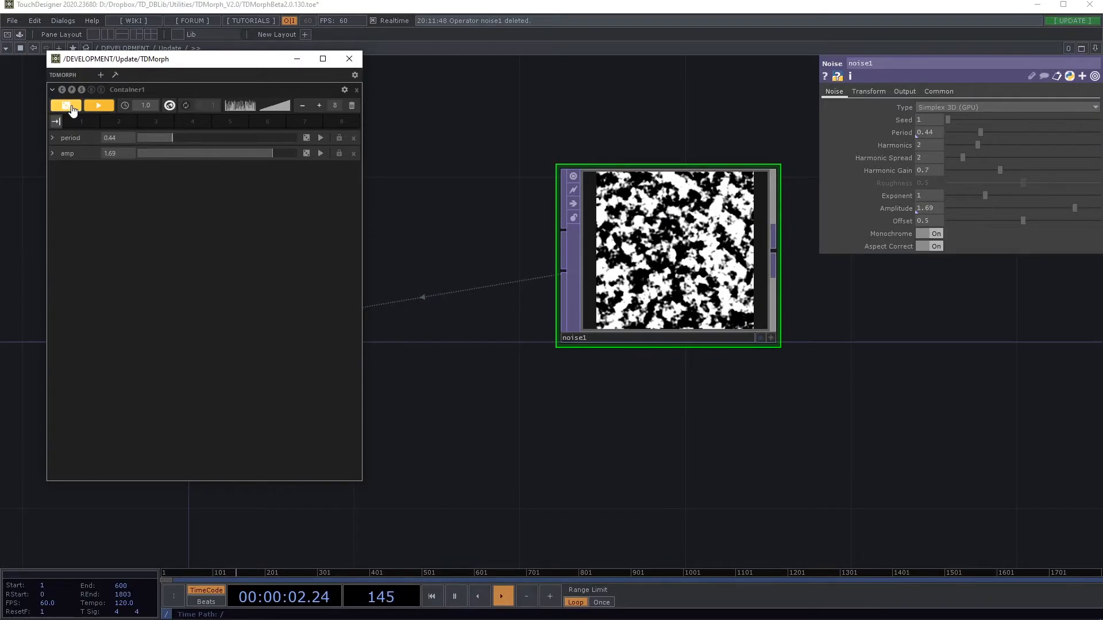
left_click(71, 108)
left_click(71, 108)
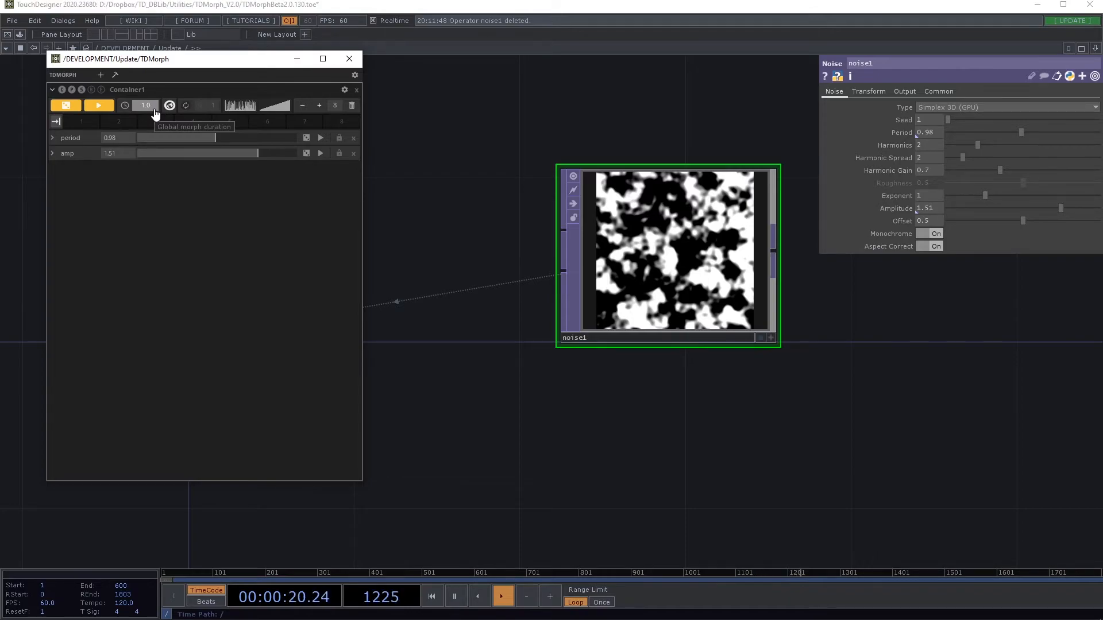
Set the container's interpolation curve to Scurve and interpolate the parameters to new values.
left_click(275, 109)
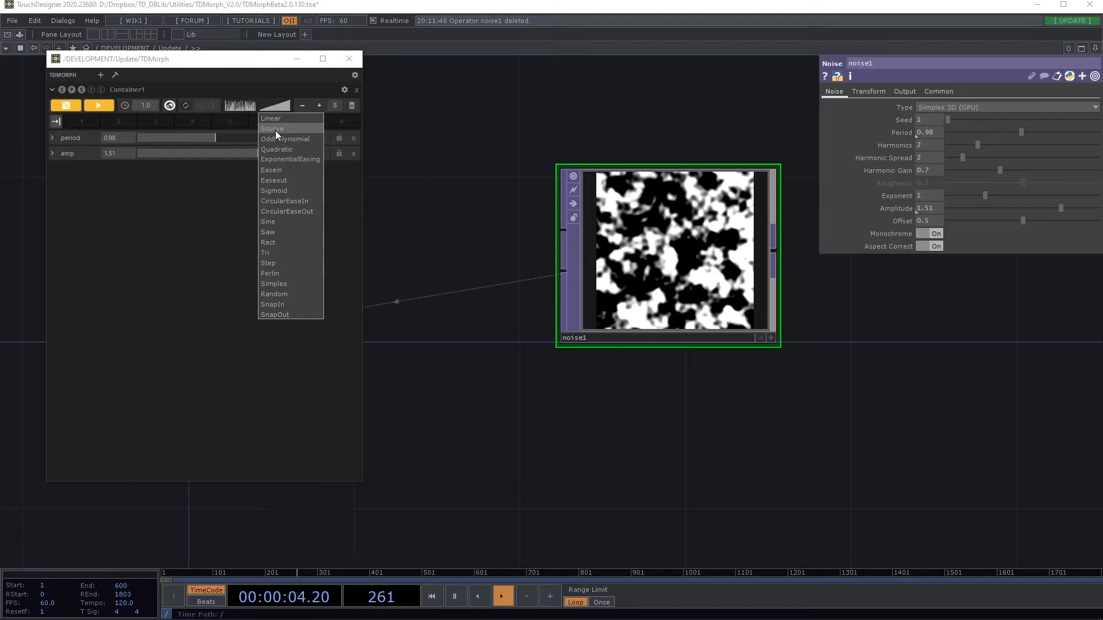
left_click(274, 129)
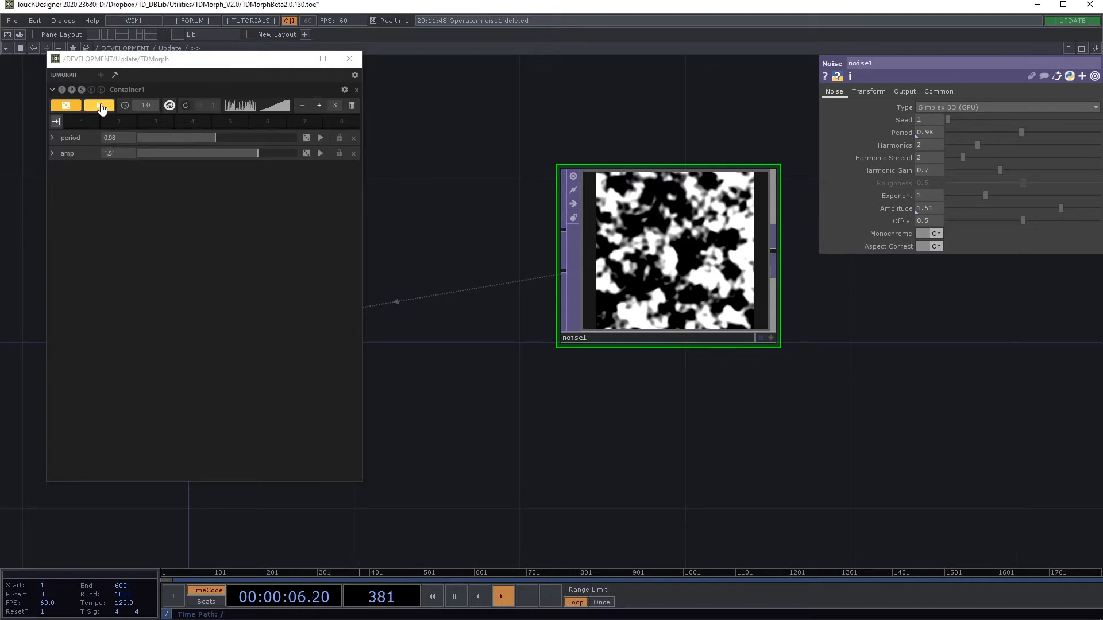
left_click(146, 107)
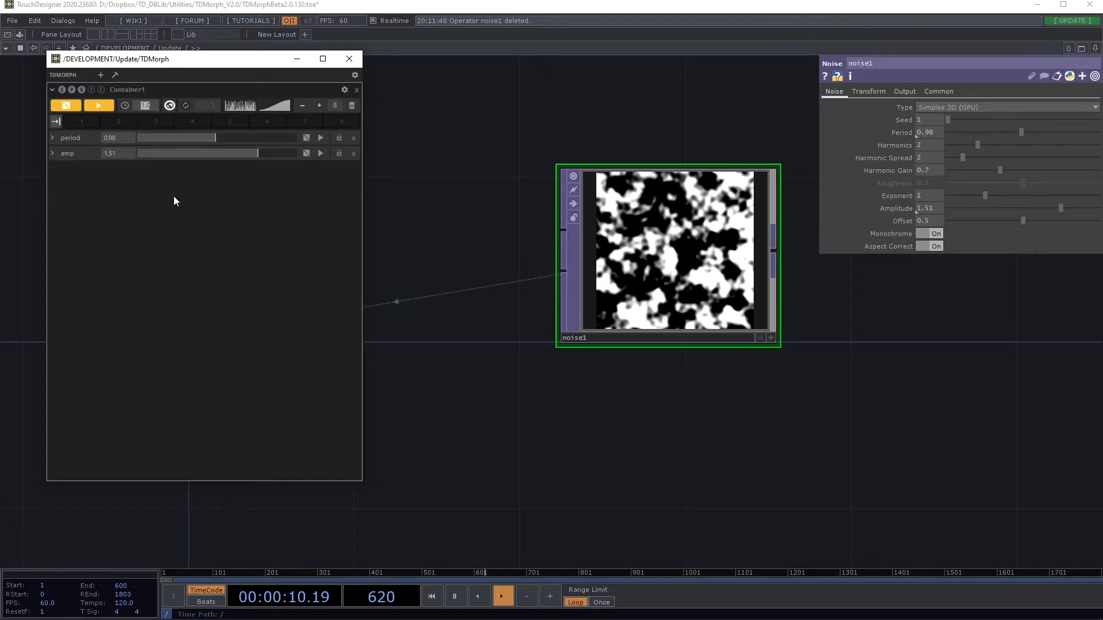
left_click(119, 240)
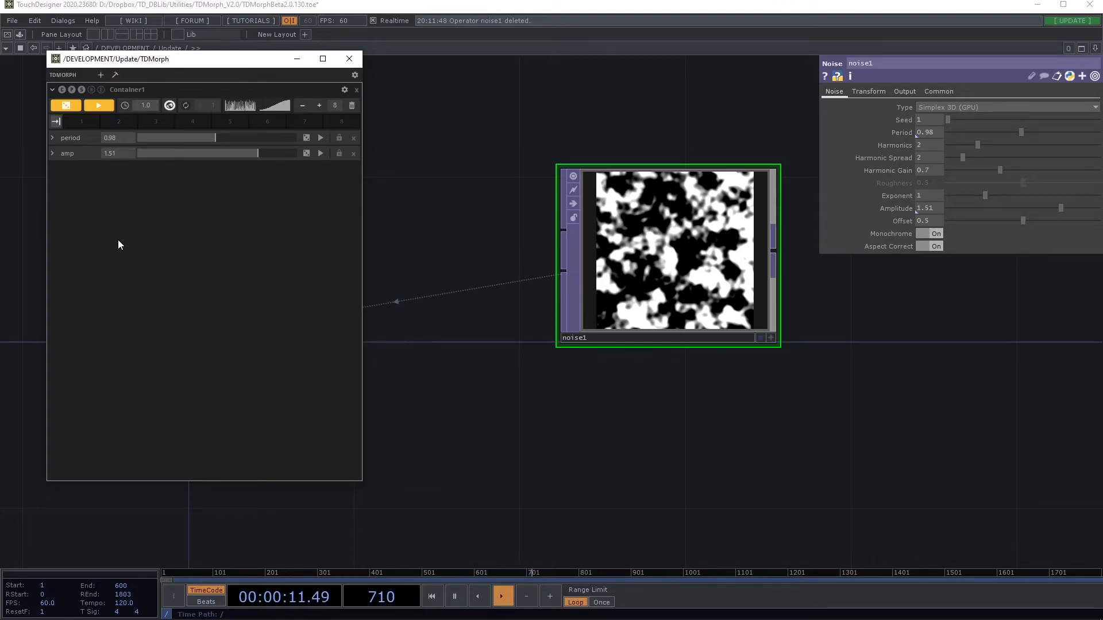
left_click(108, 110)
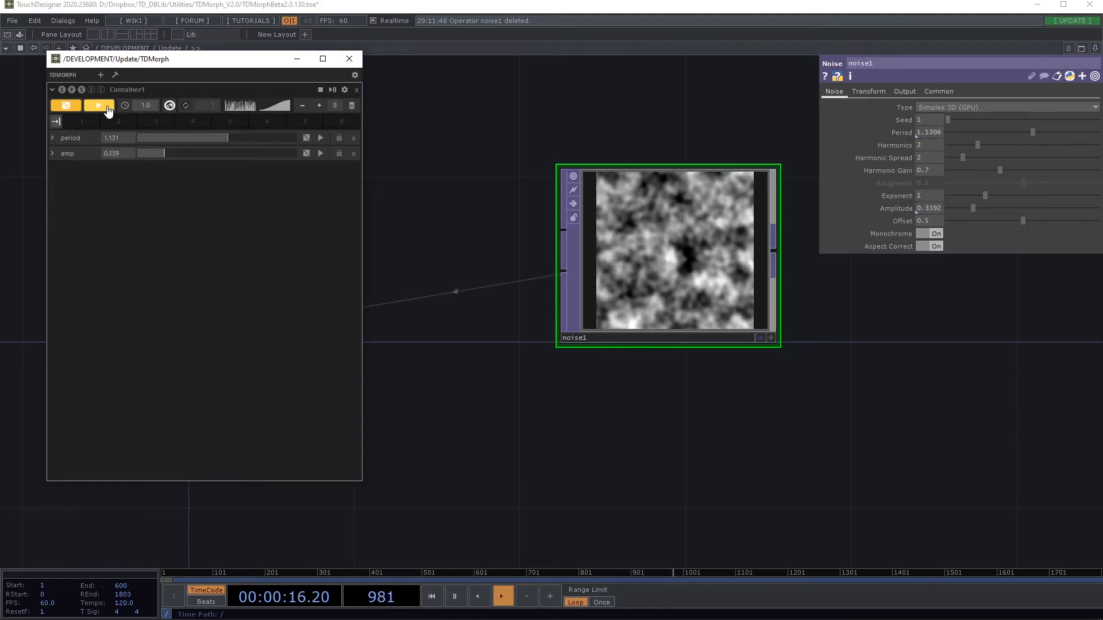
Set the global morph duration to 2 and interpolate period and amp again.
left_click(147, 105)
type("2")
key("Return")
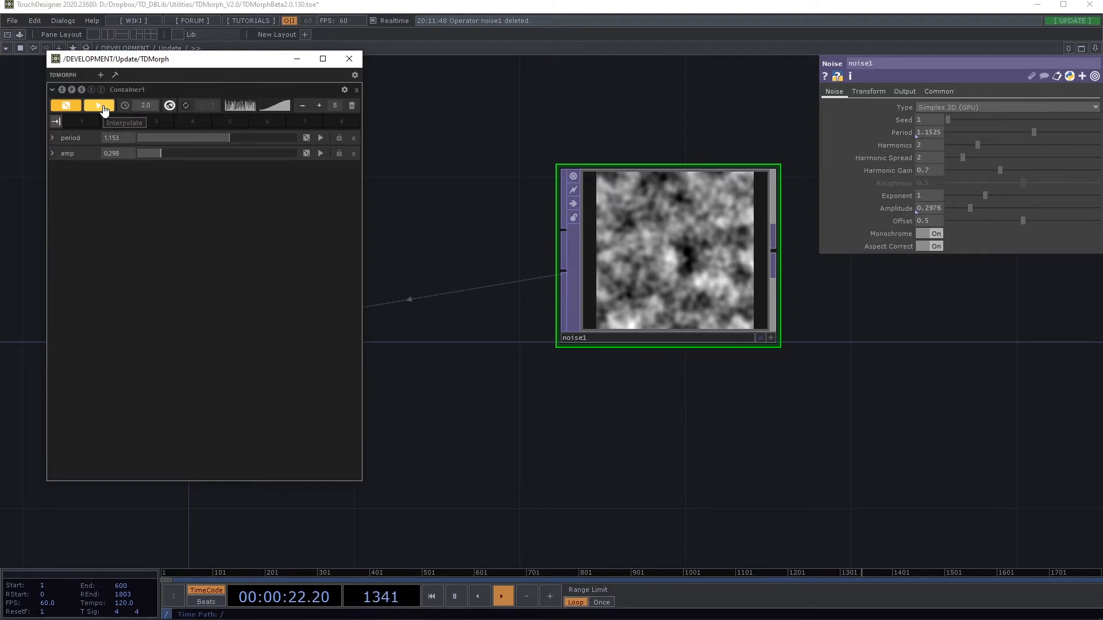
left_click(104, 109)
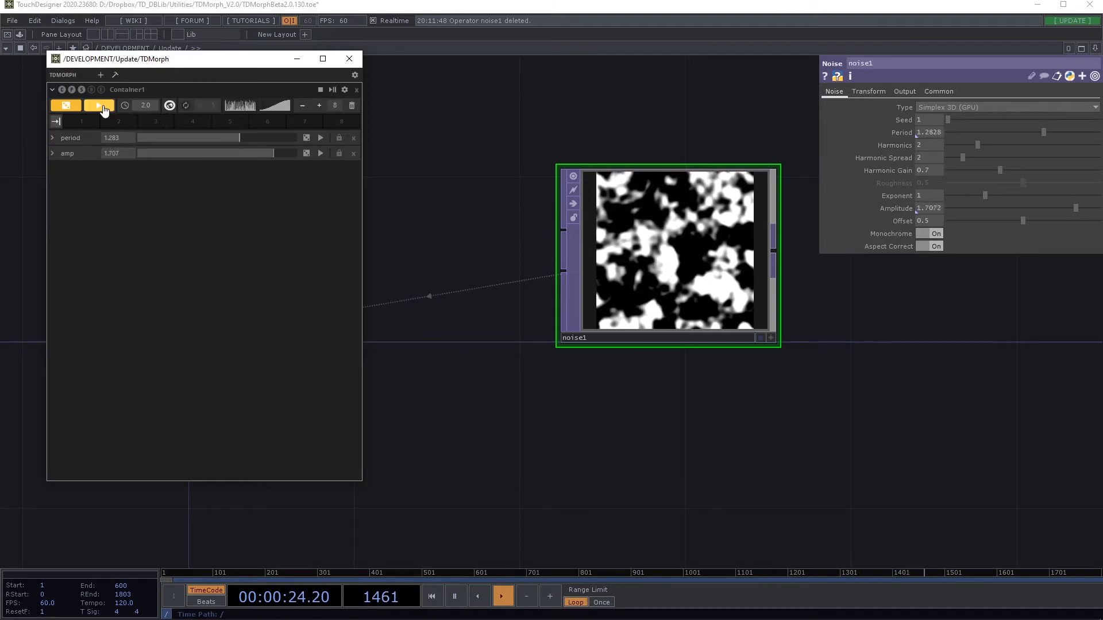
Set the global morph duration to 0.1 and run the interpolation several times.
left_click(152, 110)
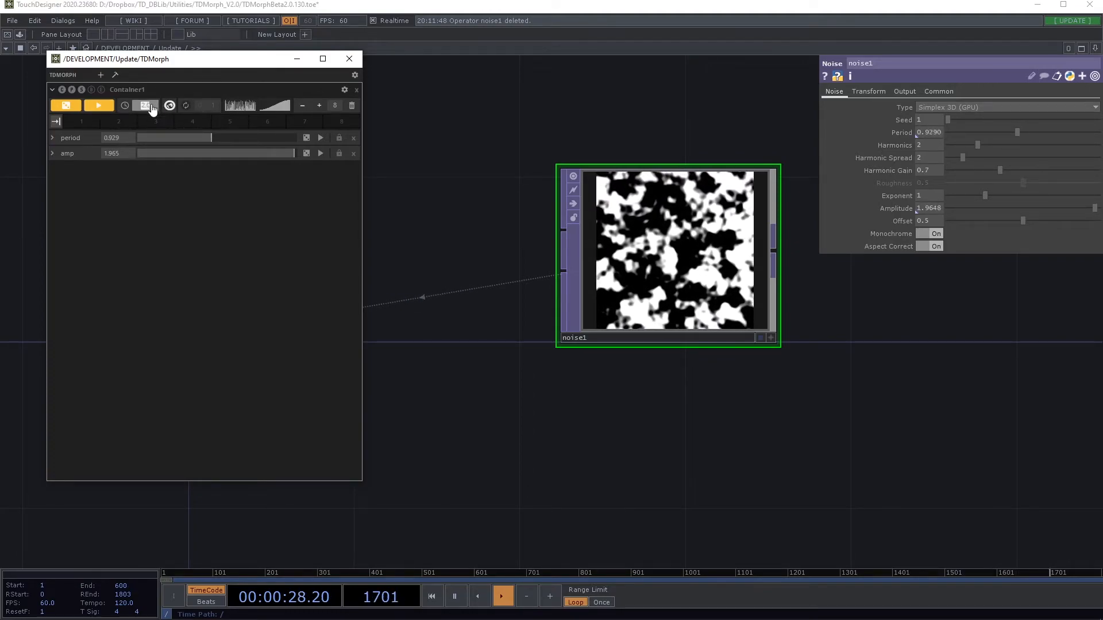
type("0.1")
key("Return")
left_click(99, 108)
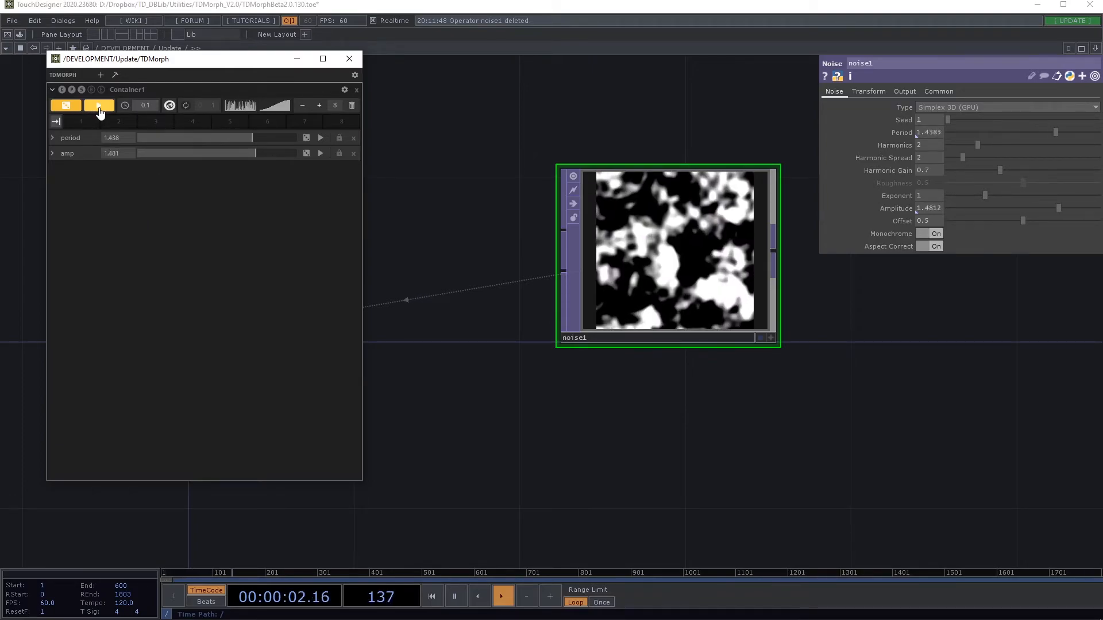
left_click(98, 109)
left_click(99, 108)
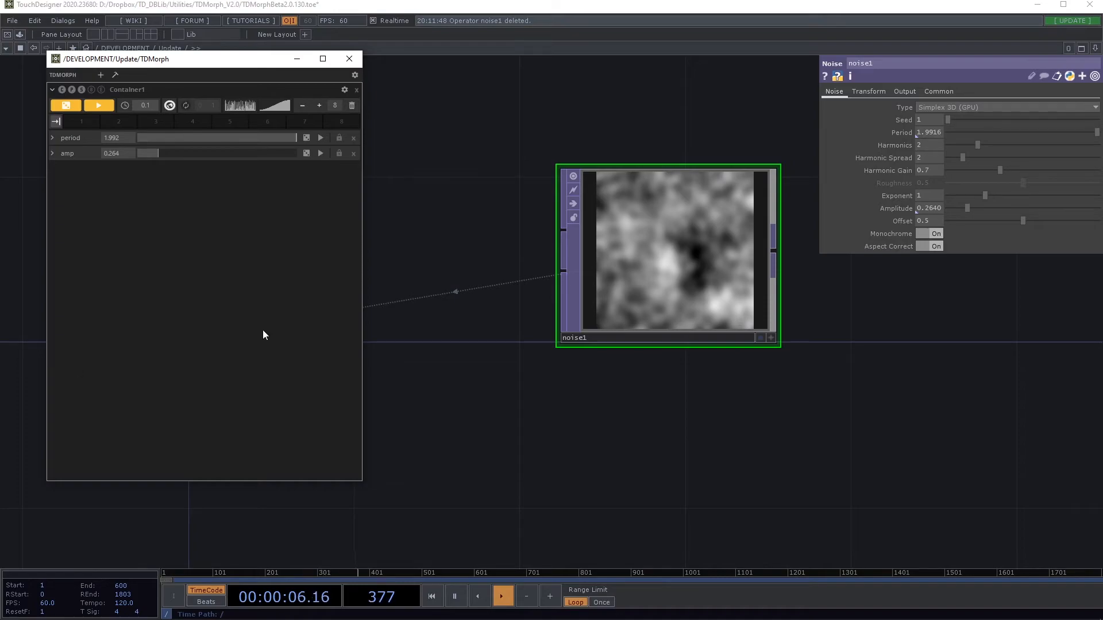
Run a looped interpolation of period and amp with 3 loops and a global morph duration of 2.
left_click(185, 106)
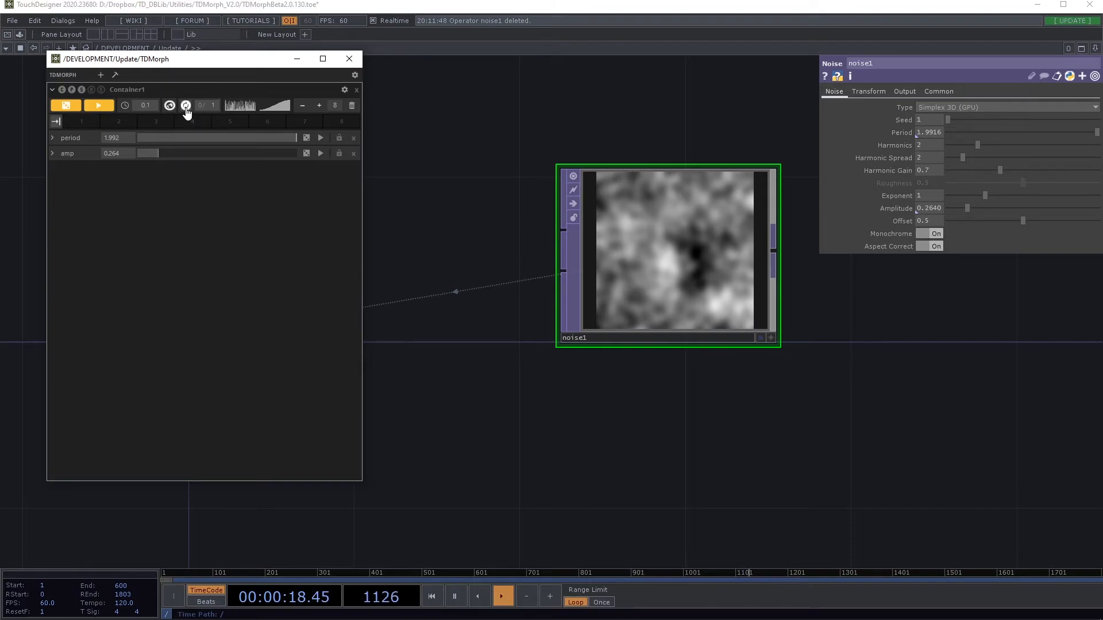
left_click(217, 114)
left_click(149, 114)
type("2")
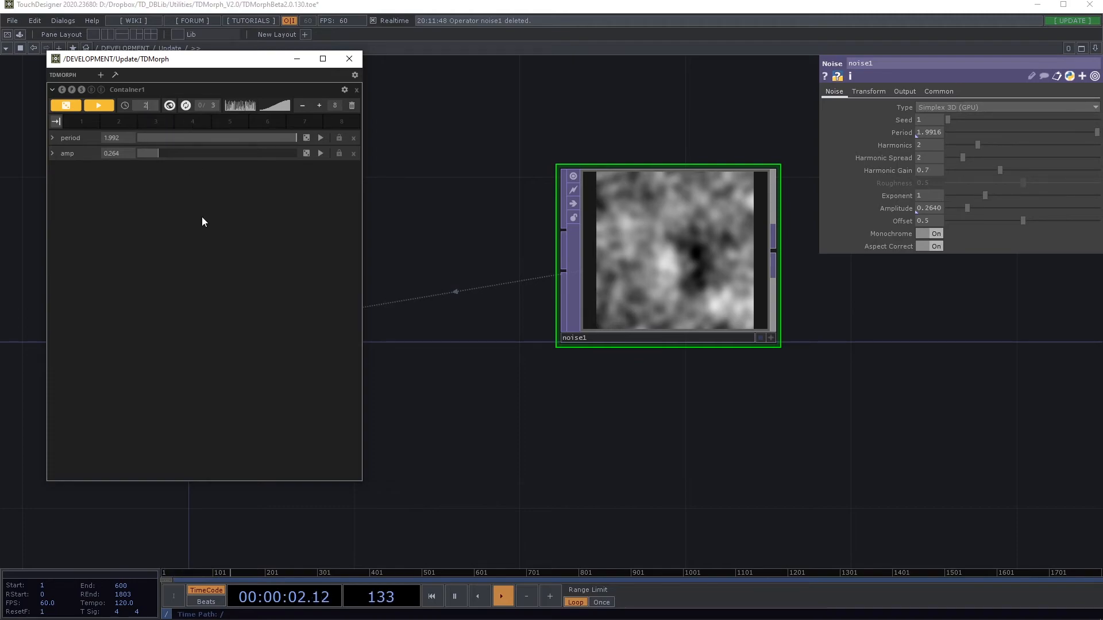
key("Return")
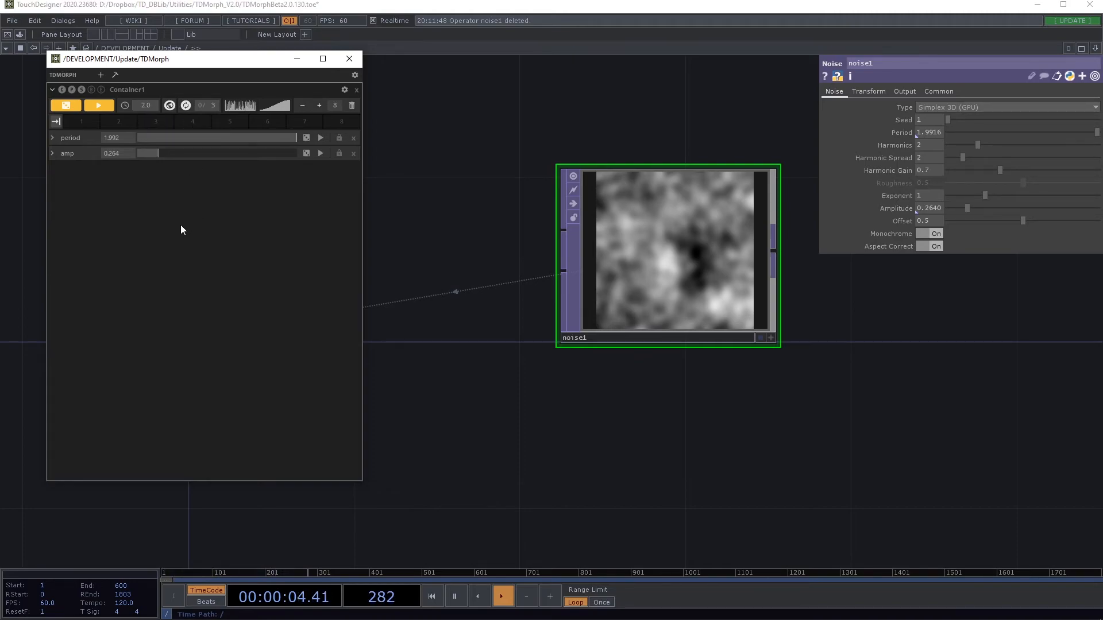
left_click(106, 109)
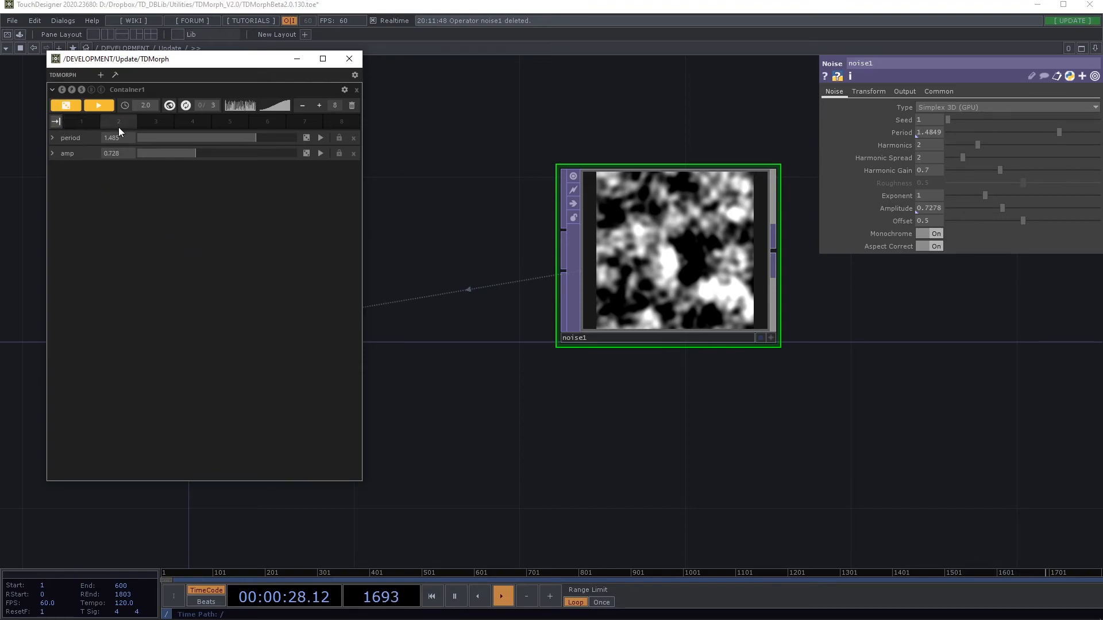
Randomize all of the container's parameters together, and randomize and interpolate the period parameter on its own.
left_click(69, 106)
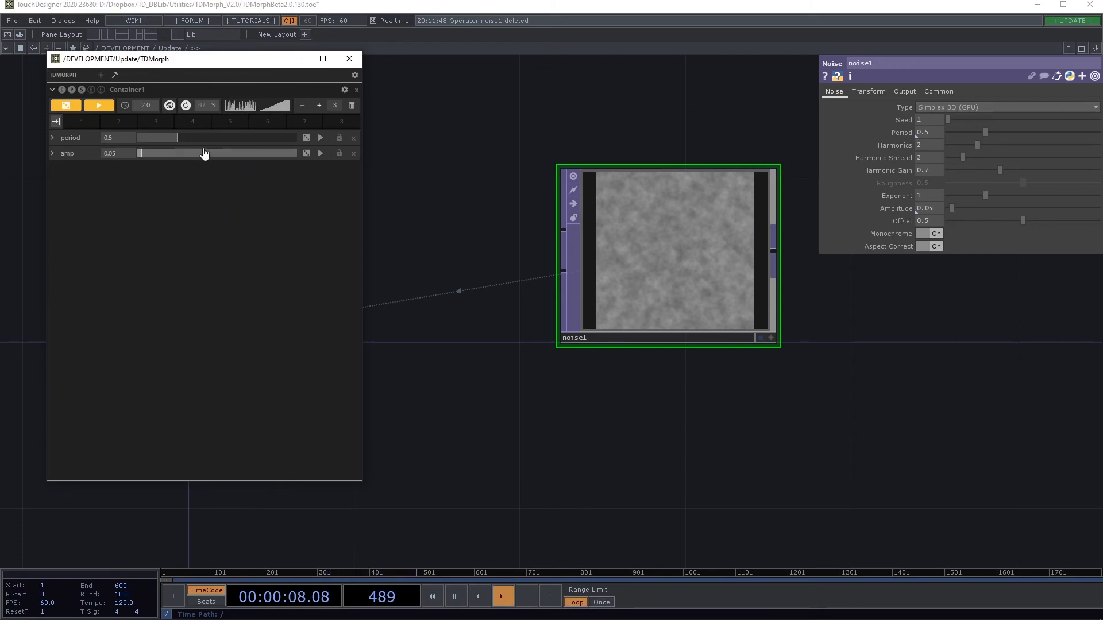
left_click(306, 138)
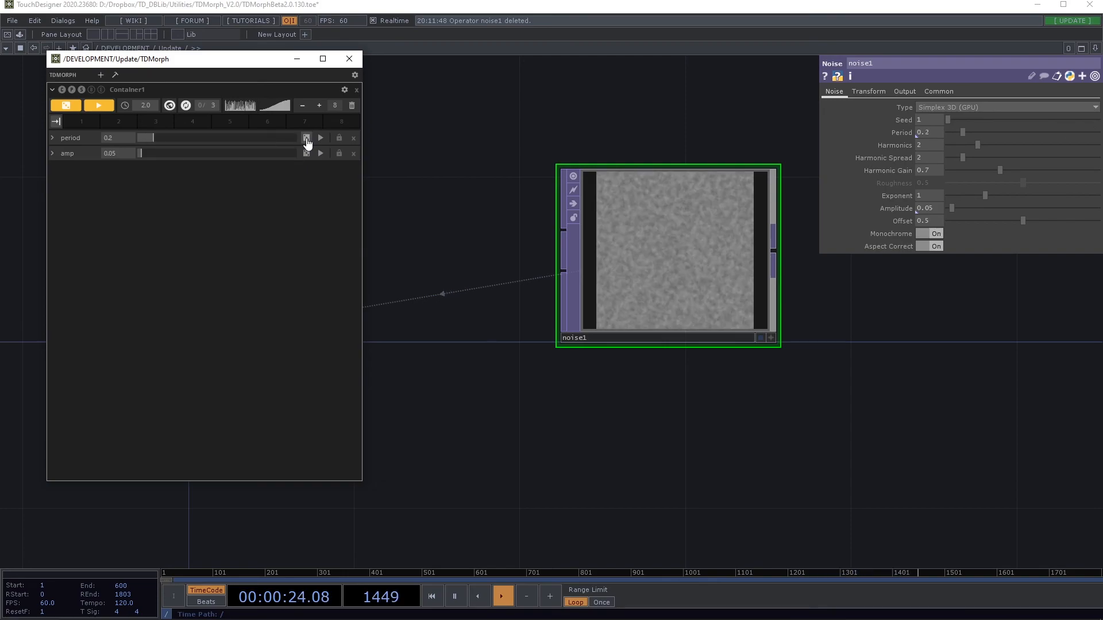
left_click(307, 139)
left_click(320, 139)
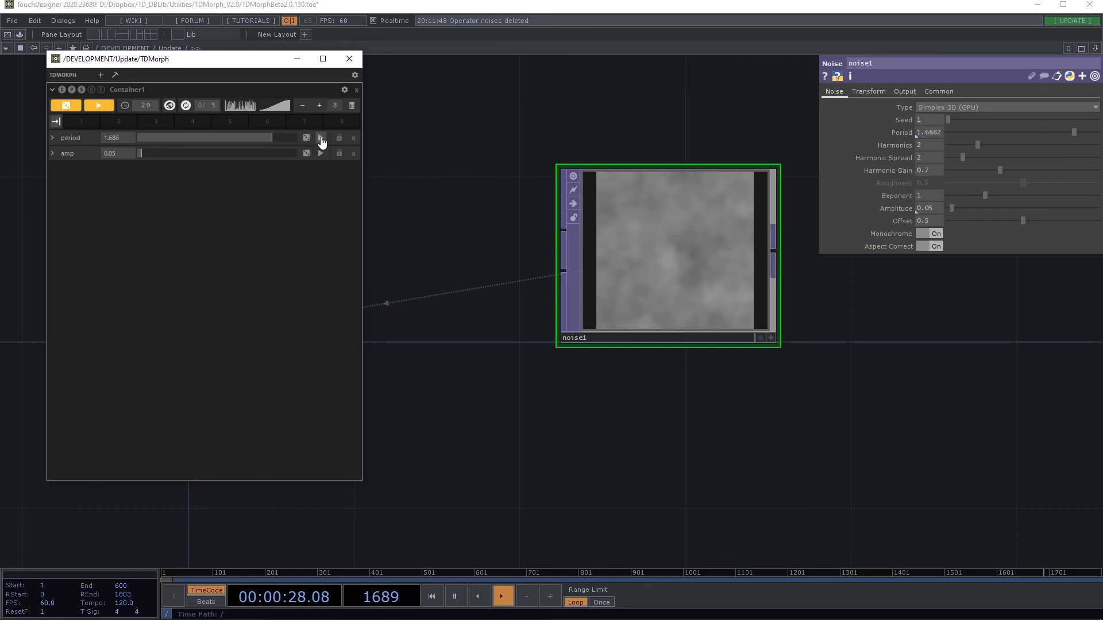
Randomize the amp and period parameters individually, repeating the randomization several times for amp.
left_click(306, 153)
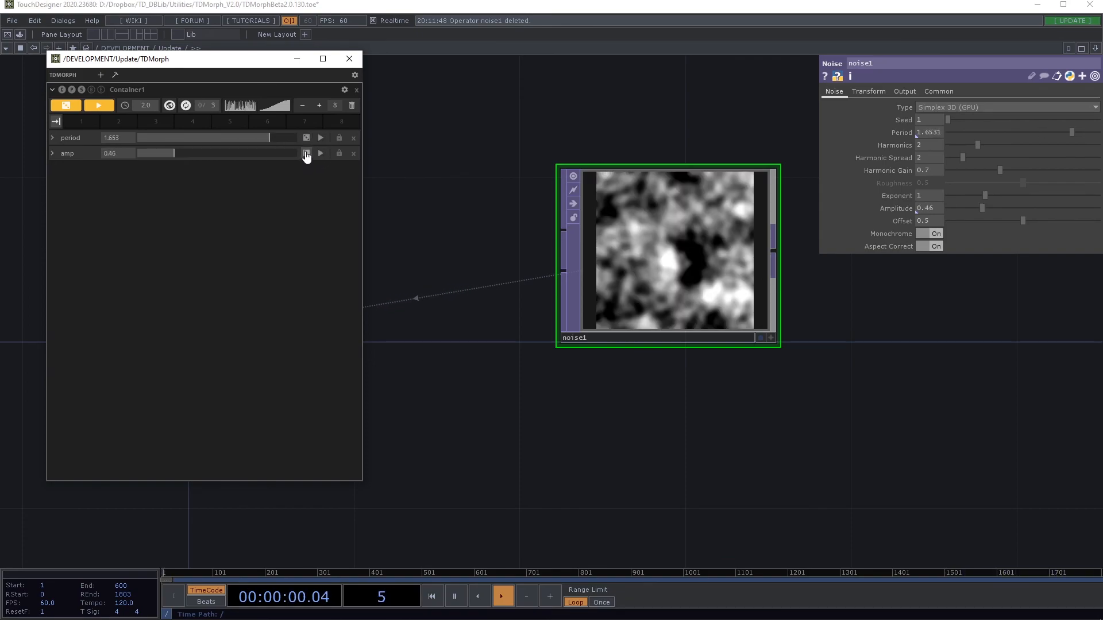
left_click(306, 138)
left_click(306, 154)
left_click(306, 153)
left_click(306, 154)
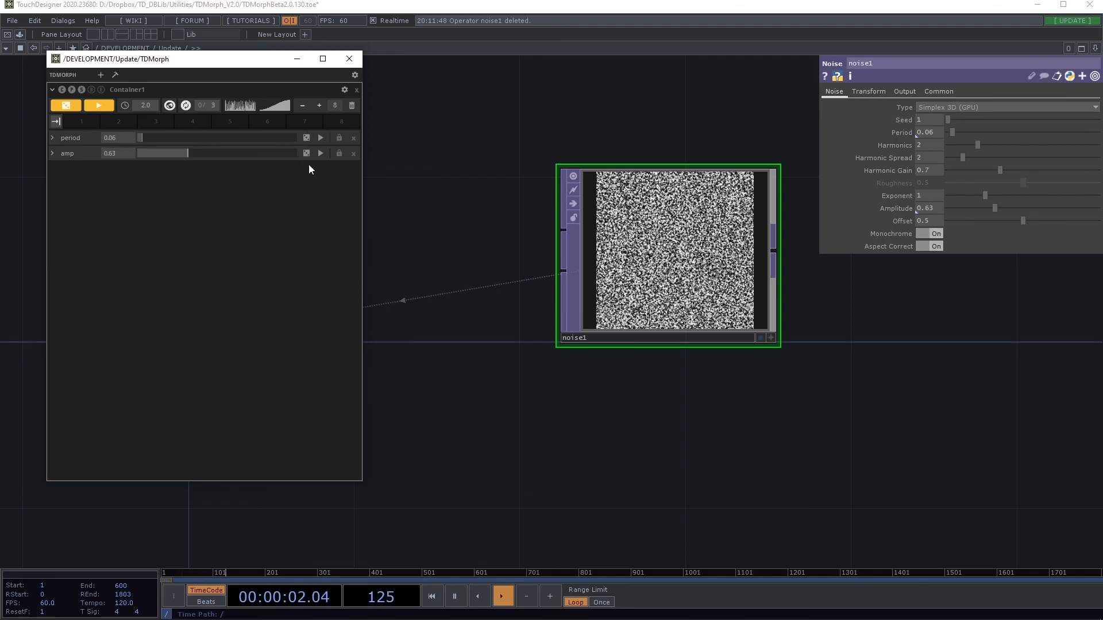